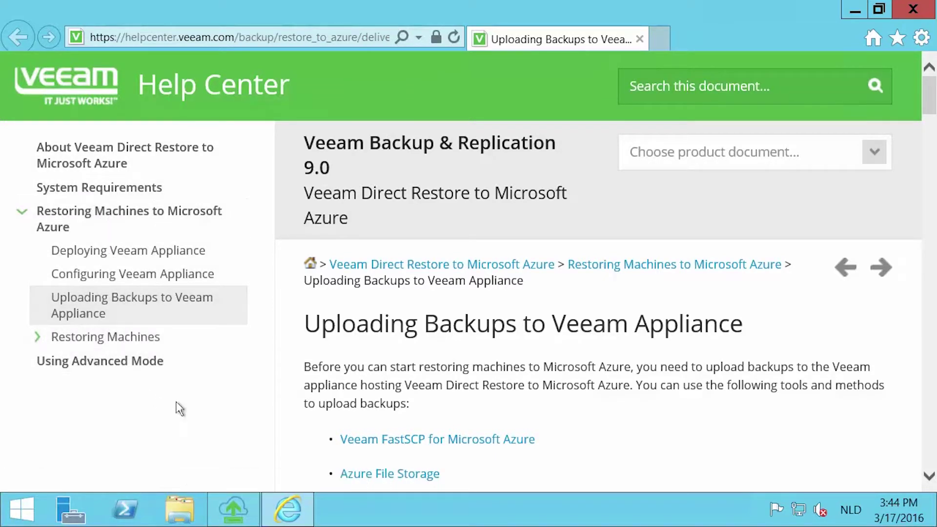
{"action": "left_click", "coordinate": [845, 8]}
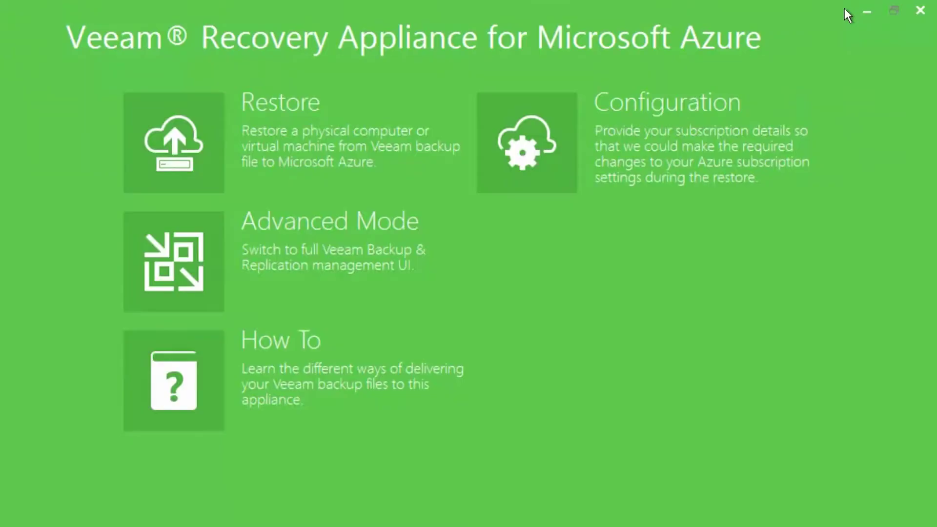
Start the initial configuration and accept the license agreement to reach the empty configuration file field.
{"action": "left_click", "coordinate": [653, 138]}
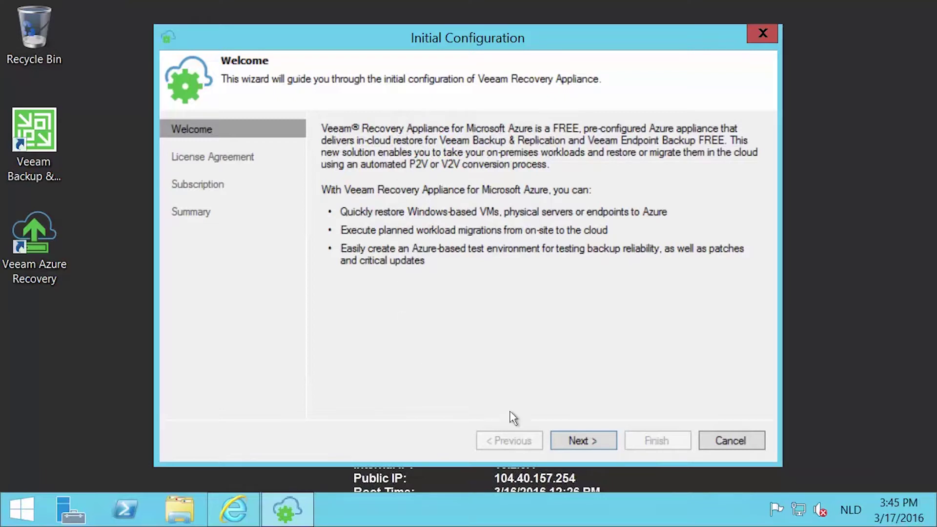
{"action": "left_click", "coordinate": [572, 437]}
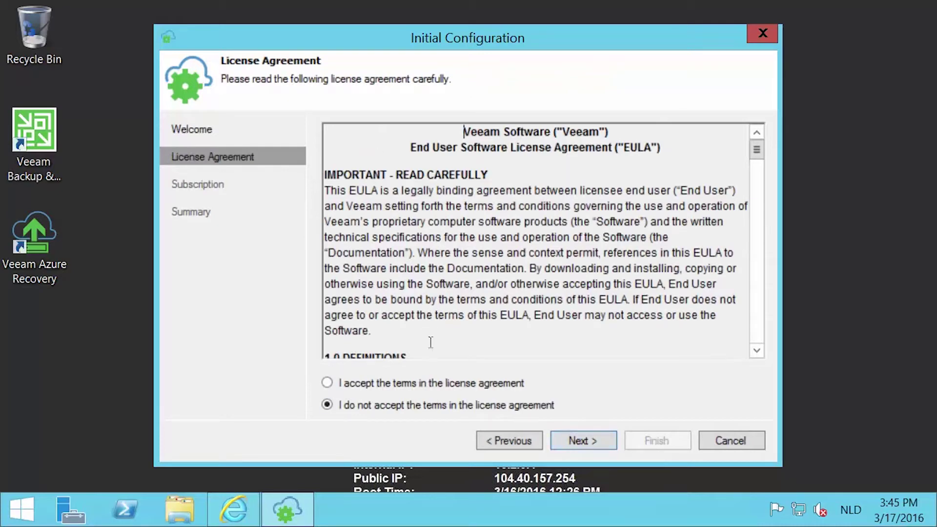
{"action": "left_click", "coordinate": [420, 381]}
{"action": "left_click", "coordinate": [577, 440]}
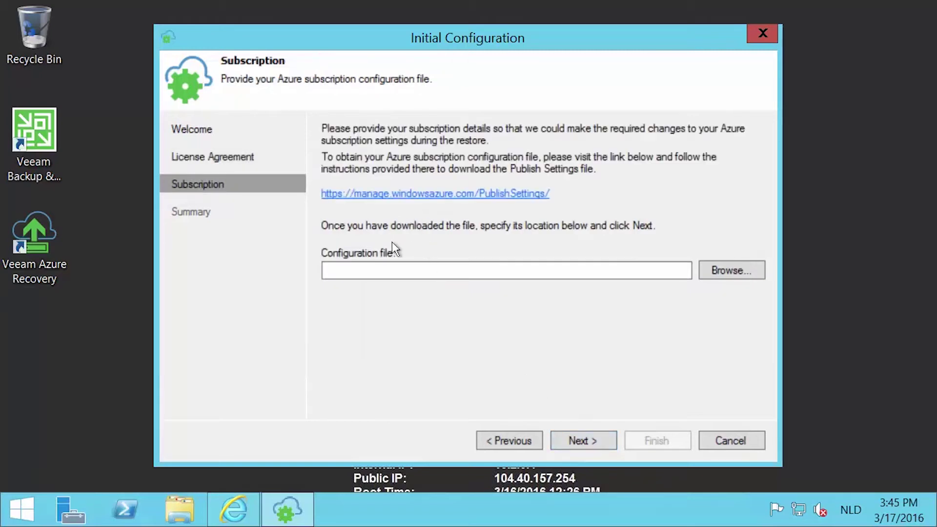
{"action": "left_click", "coordinate": [388, 271]}
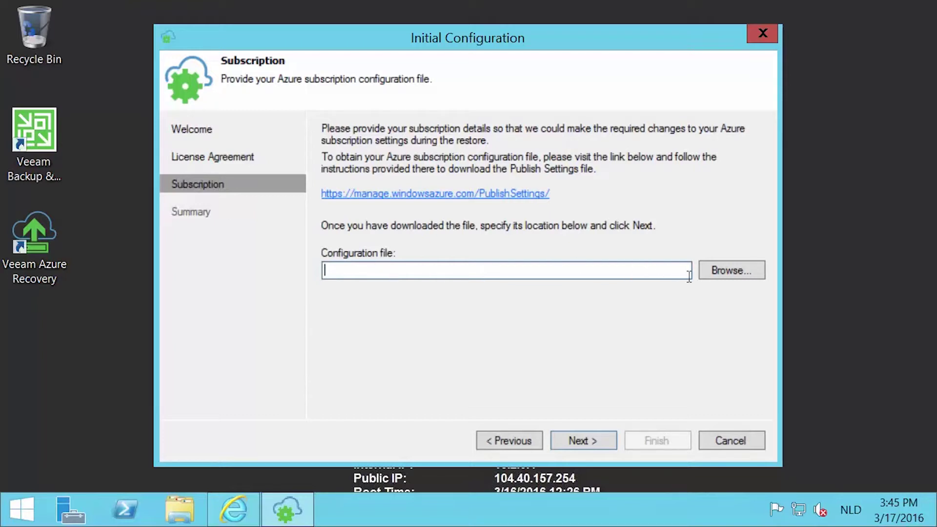
Open the PublishSettings download page and sign in with the Azure account's e-mail and password.
{"action": "left_click", "coordinate": [488, 194]}
{"action": "left_click", "coordinate": [629, 265]}
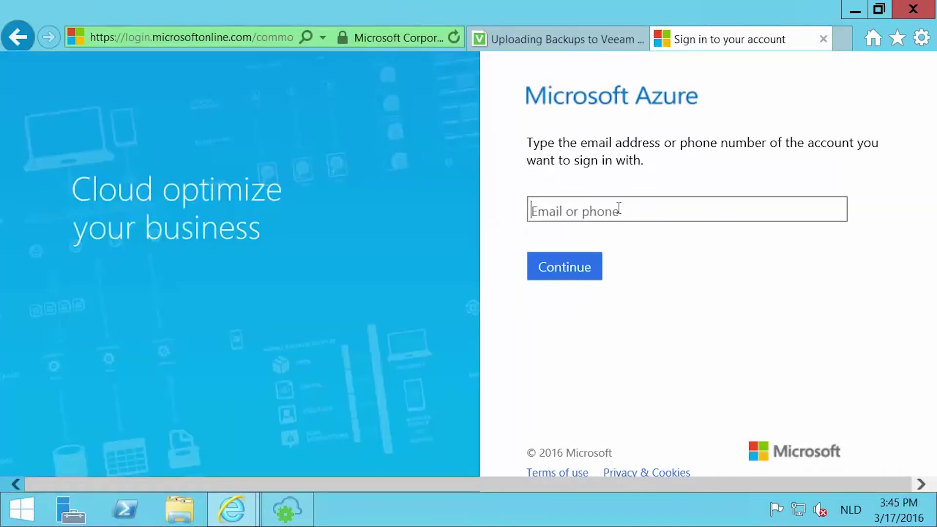
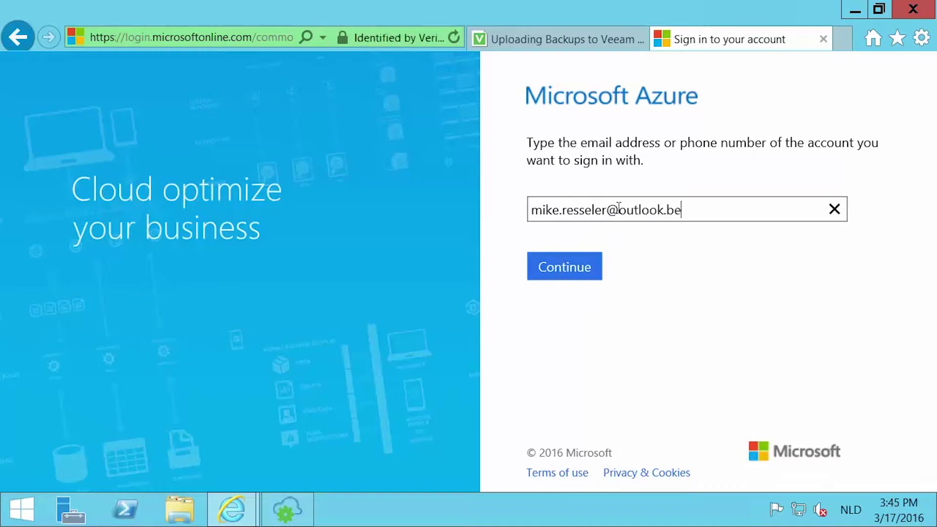
{"action": "left_click", "coordinate": [585, 267]}
{"action": "type", "text": "•••••••••"}
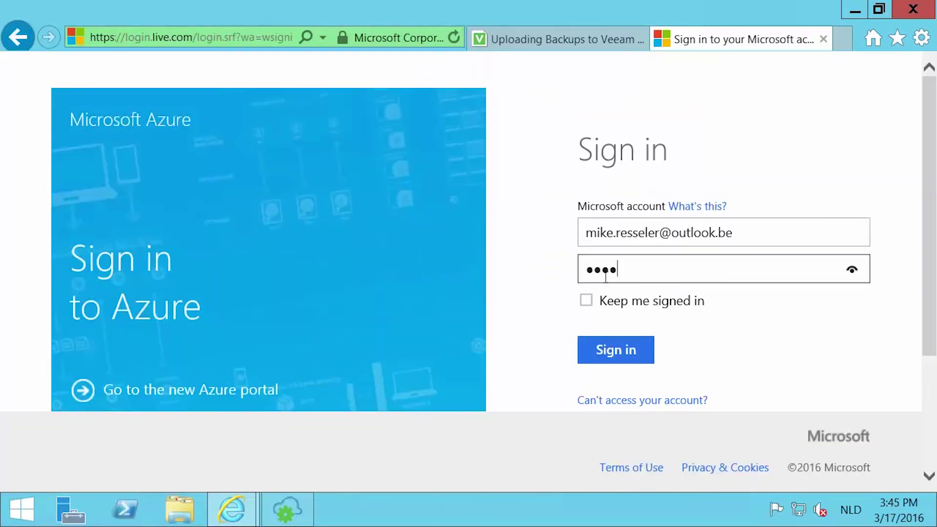
{"action": "left_click", "coordinate": [620, 349]}
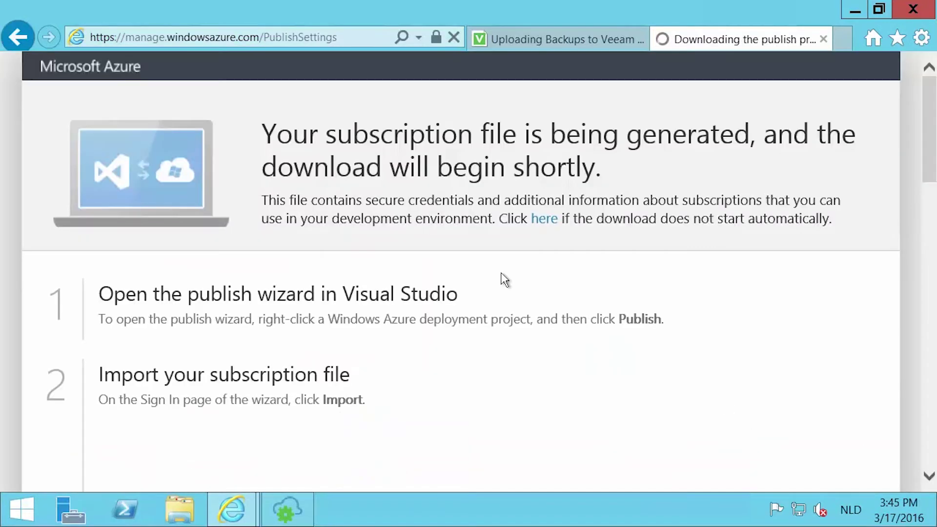
Save the credentials .publishsettings file into Documents and return to the appliance wizard.
{"action": "left_click", "coordinate": [772, 472]}
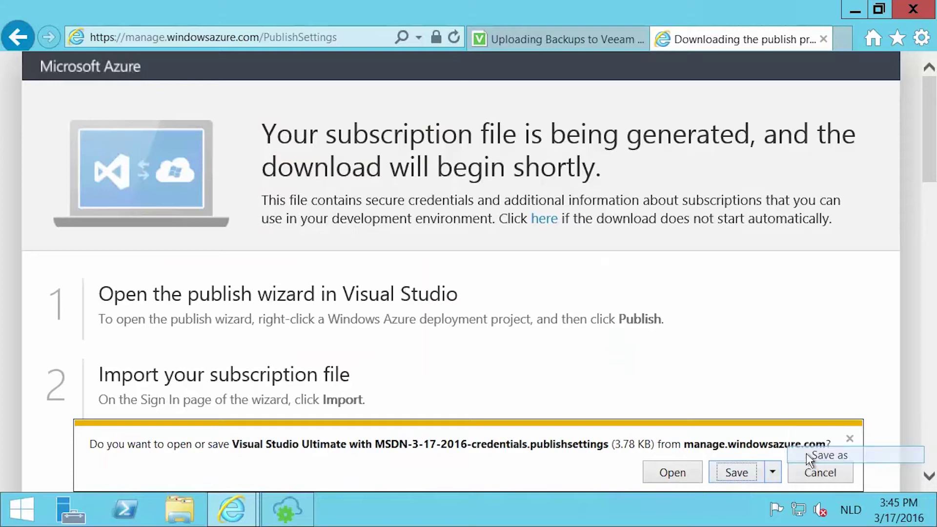
{"action": "left_click", "coordinate": [812, 400]}
{"action": "left_click", "coordinate": [273, 43]}
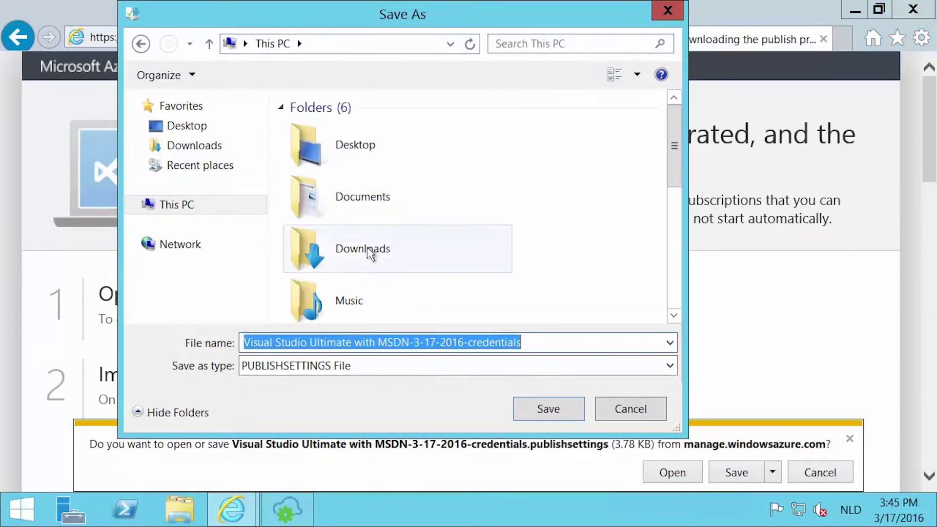
{"action": "double_click", "coordinate": [351, 195]}
{"action": "left_click", "coordinate": [549, 408]}
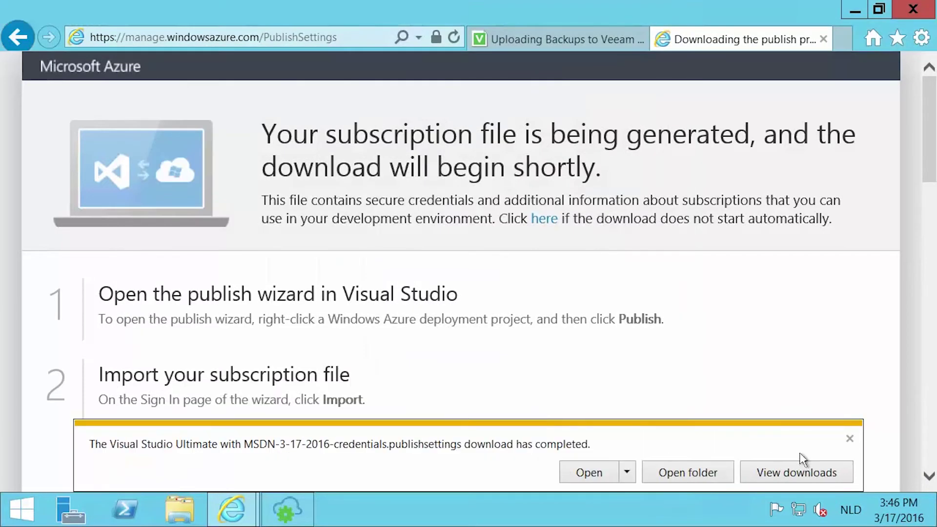
{"action": "left_click", "coordinate": [851, 440]}
{"action": "left_click", "coordinate": [854, 10]}
Import the Visual Studio Ultimate with MSDN .publishsettings file and finish the initial configuration.
{"action": "left_click", "coordinate": [371, 268]}
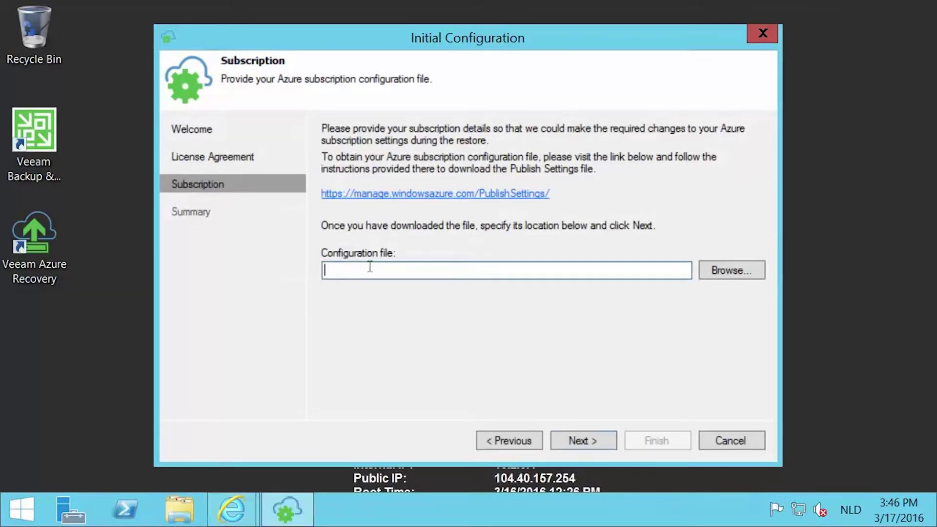
{"action": "left_click", "coordinate": [724, 270]}
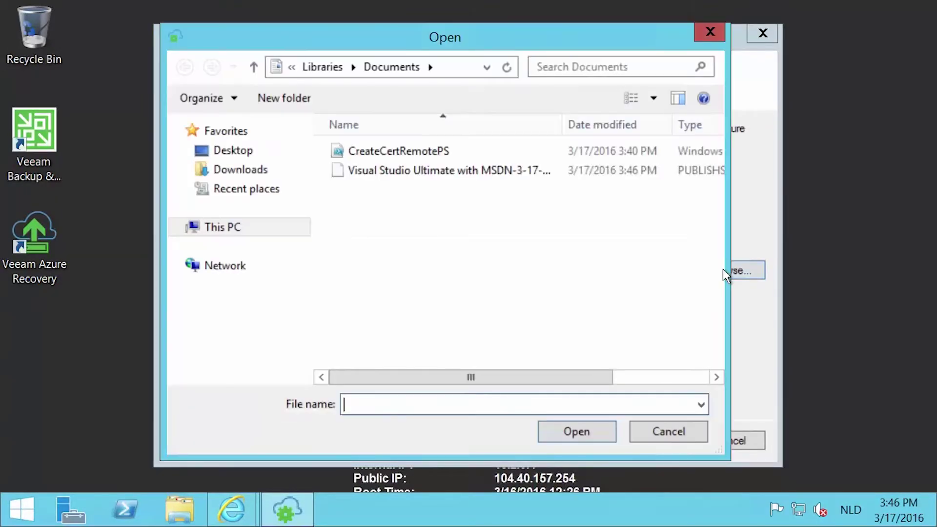
{"action": "double_click", "coordinate": [411, 172]}
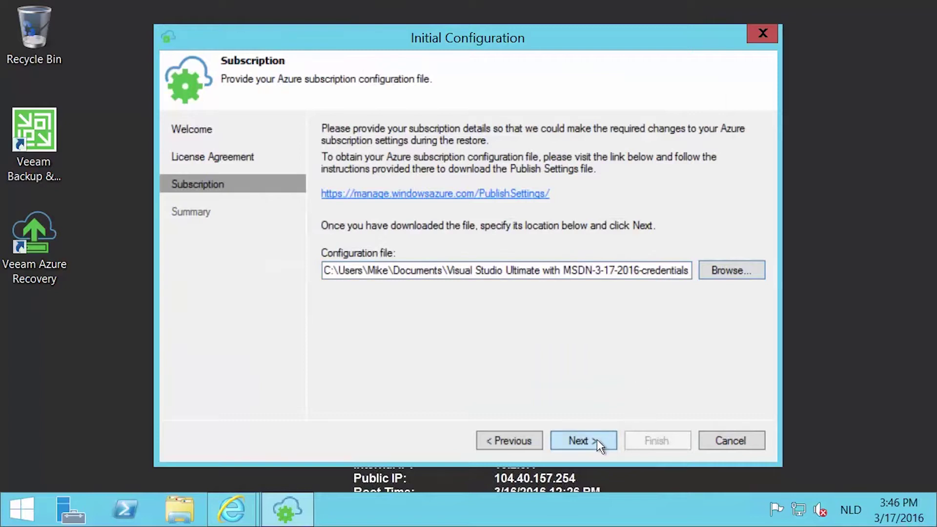
{"action": "left_click", "coordinate": [596, 439]}
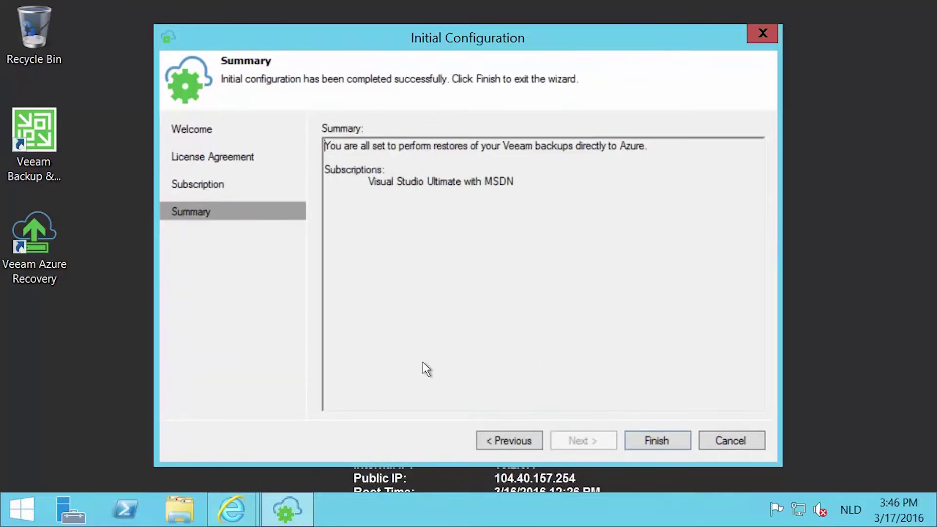
{"action": "left_click", "coordinate": [644, 438]}
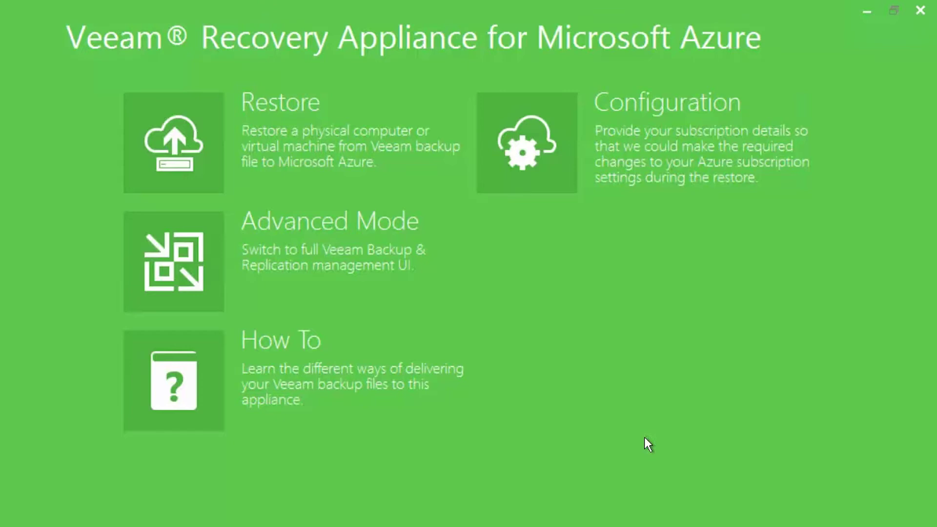
Load Backup Job DESKTOP-KBH1OVM.vbm from C:\Backups and choose DESKTOP-KBH1OVM to restore.
{"action": "left_click", "coordinate": [270, 140]}
{"action": "left_click", "coordinate": [659, 145]}
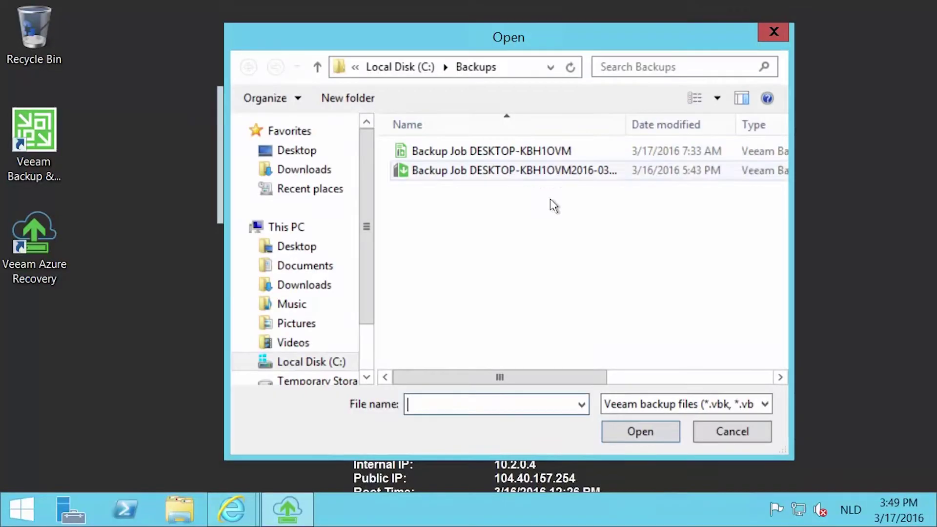
{"action": "left_click", "coordinate": [304, 362]}
{"action": "double_click", "coordinate": [427, 149]}
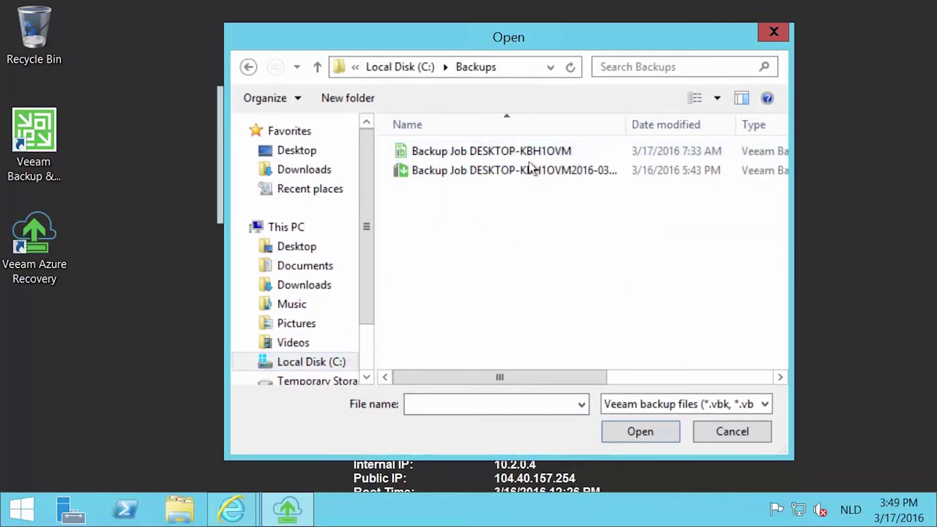
{"action": "left_click", "coordinate": [583, 176]}
{"action": "left_click", "coordinate": [511, 153]}
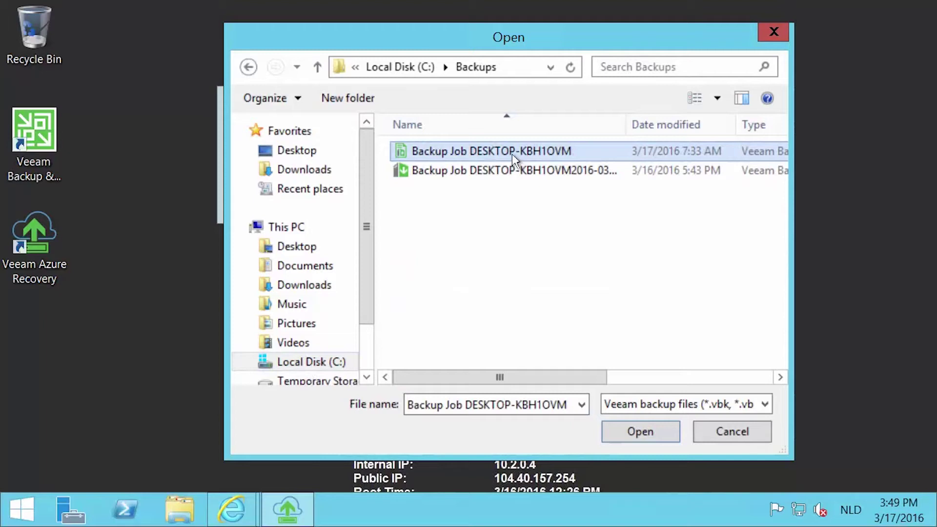
{"action": "left_click", "coordinate": [645, 429]}
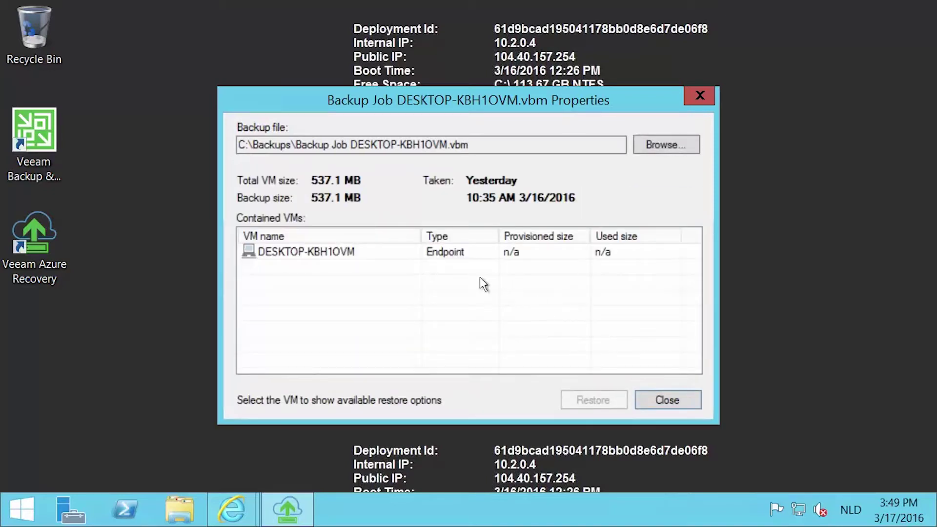
{"action": "left_click", "coordinate": [464, 254]}
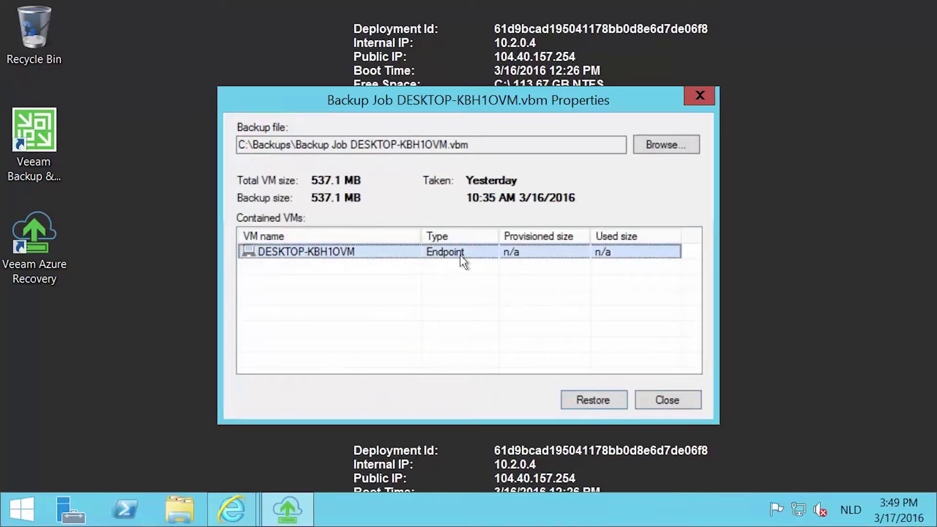
{"action": "left_click", "coordinate": [590, 399]}
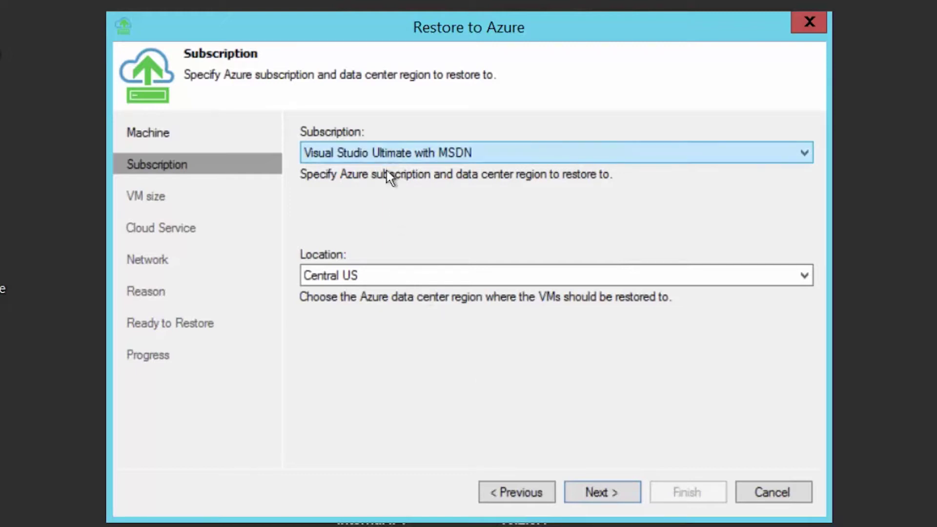
Review the region and VM size lists, keeping ExtraSmall (1 core, 768 MB) for the machine.
{"action": "left_click", "coordinate": [382, 276]}
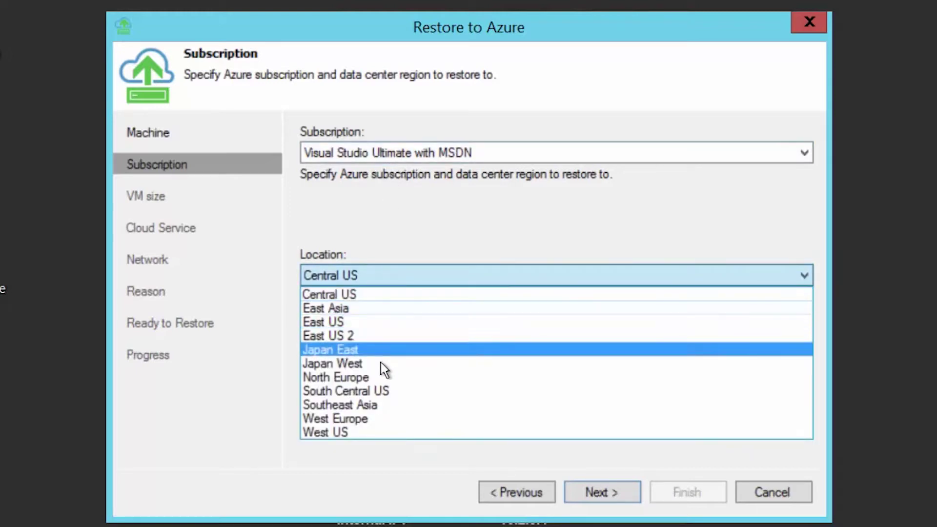
{"action": "key", "text": "Escape"}
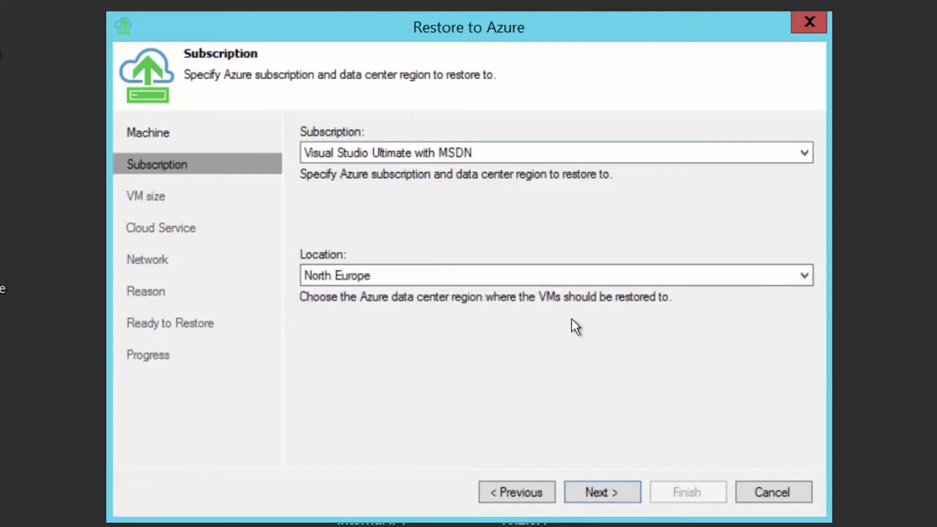
{"action": "left_click", "coordinate": [579, 490]}
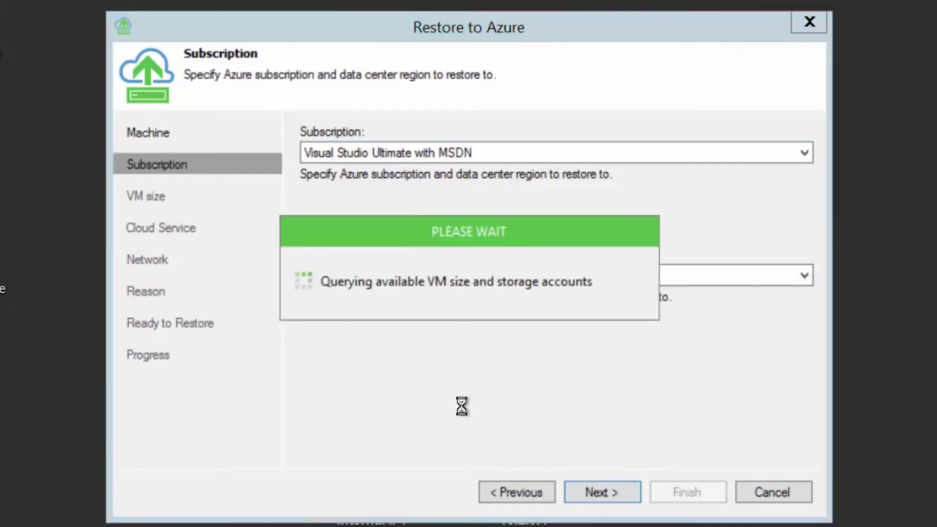
{"action": "left_click", "coordinate": [468, 175]}
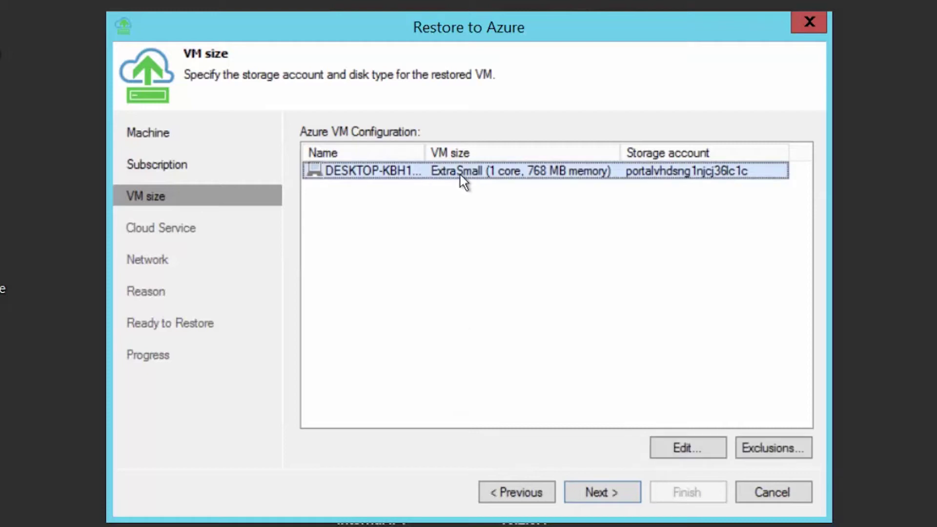
{"action": "left_click", "coordinate": [686, 446]}
{"action": "left_click", "coordinate": [476, 197]}
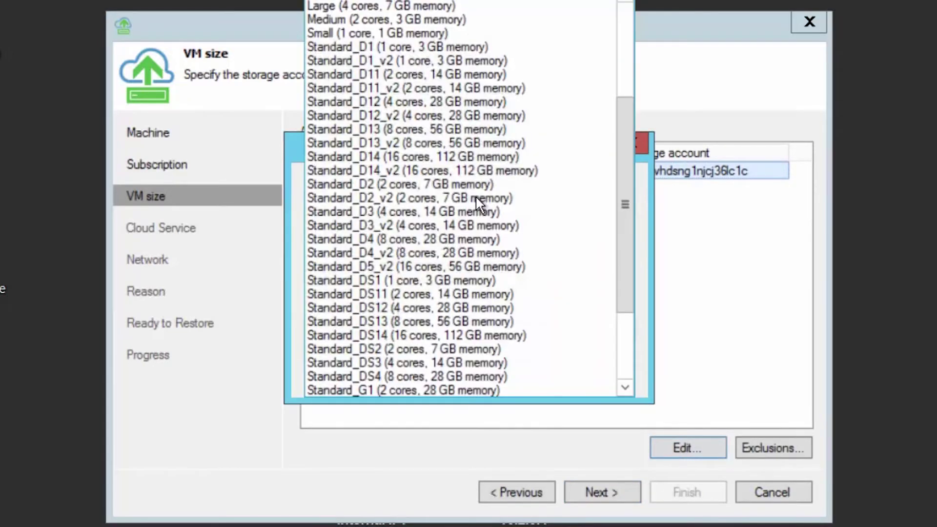
{"action": "left_click_drag", "start_coordinate": [629, 178], "coordinate": [640, 268]}
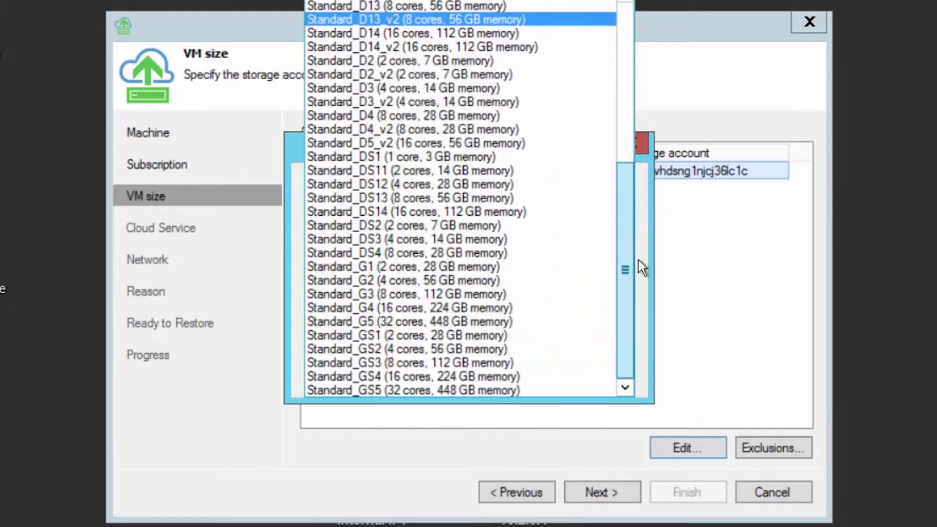
{"action": "left_click_drag", "start_coordinate": [630, 169], "coordinate": [619, 9]}
{"action": "left_click", "coordinate": [795, 249]}
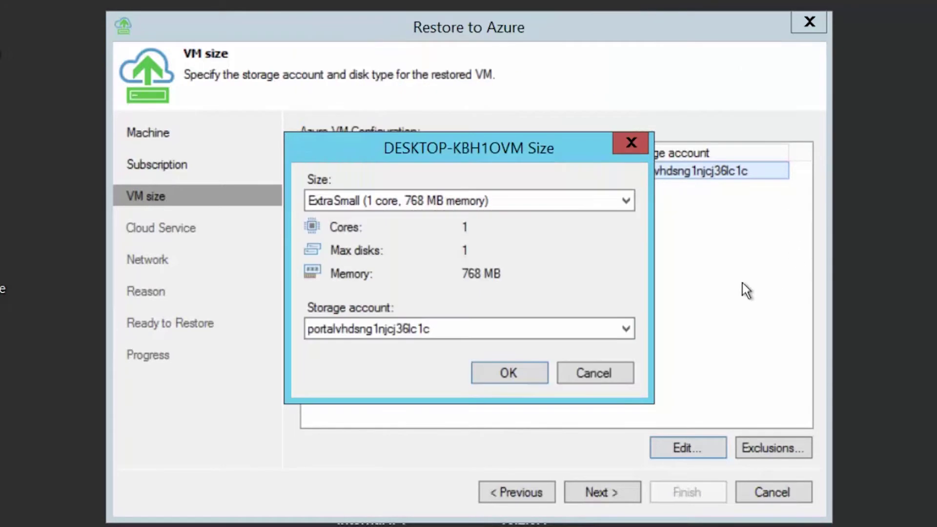
Keep the only storage account and leave the disk exclusions unchanged.
{"action": "left_click", "coordinate": [452, 329]}
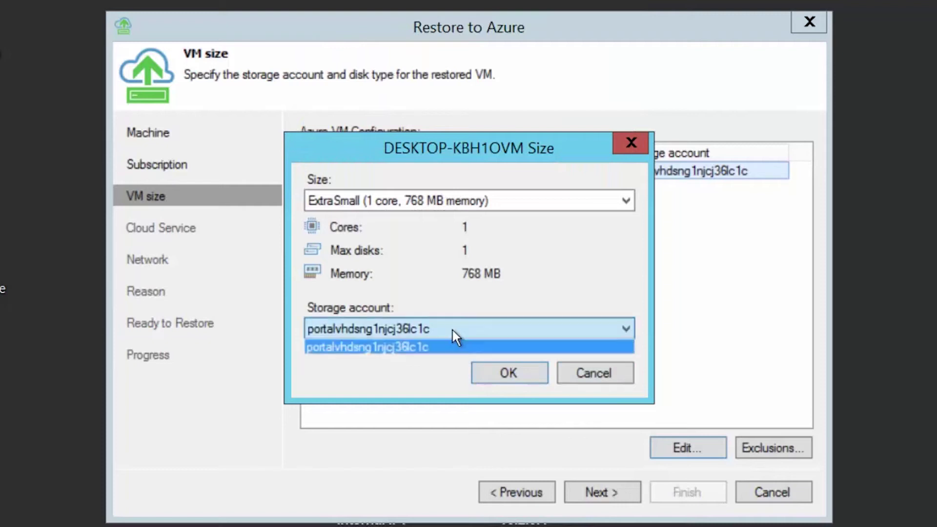
{"action": "left_click", "coordinate": [366, 374]}
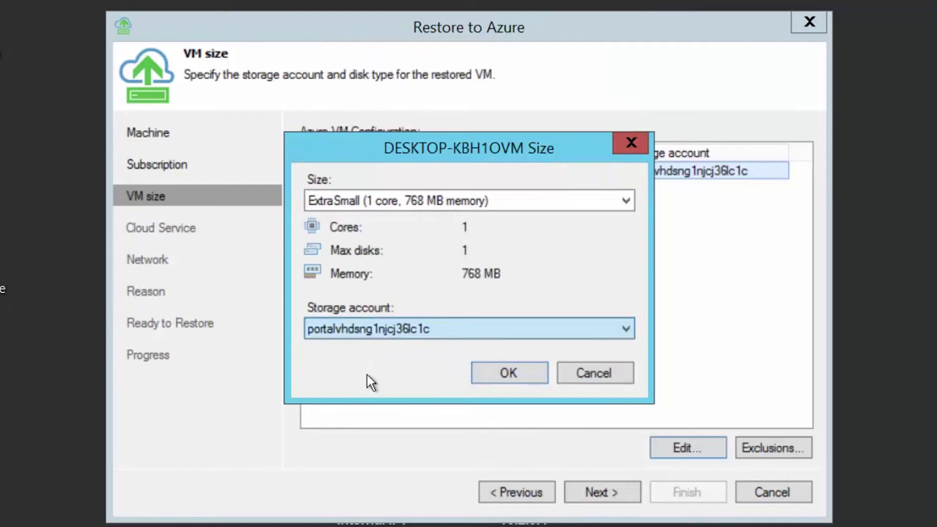
{"action": "left_click", "coordinate": [585, 379]}
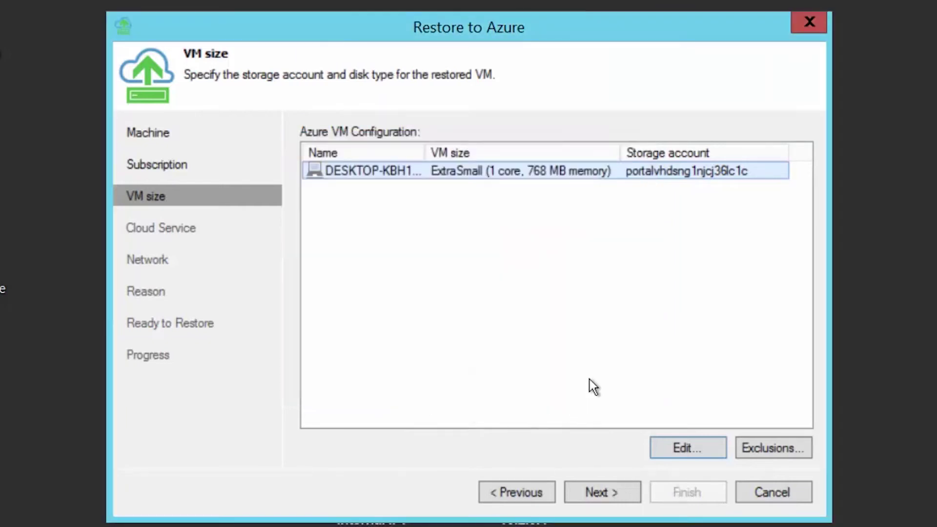
{"action": "left_click", "coordinate": [778, 446]}
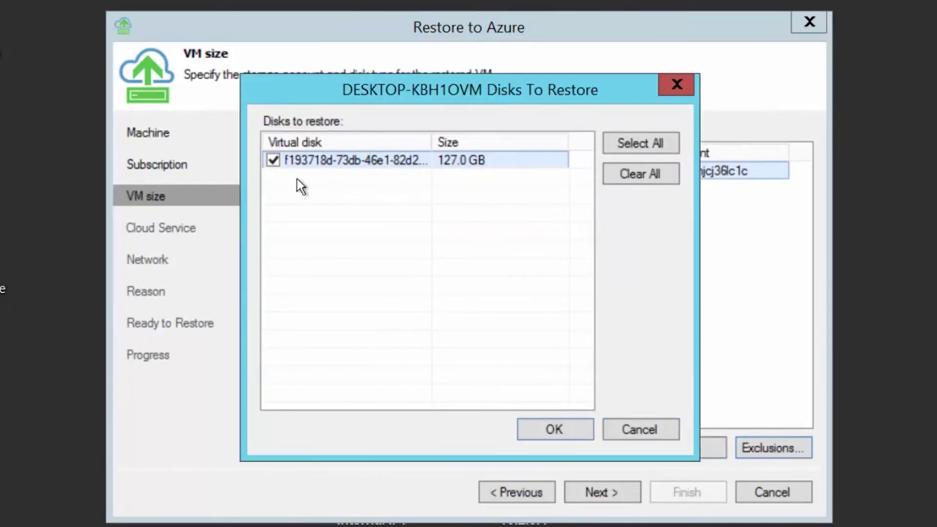
{"action": "left_click", "coordinate": [655, 429]}
Give DESKTOP-KBH1OVM a new cloud service, replacing kbh1ovm in its DNS name with a custom name.
{"action": "left_click", "coordinate": [588, 492]}
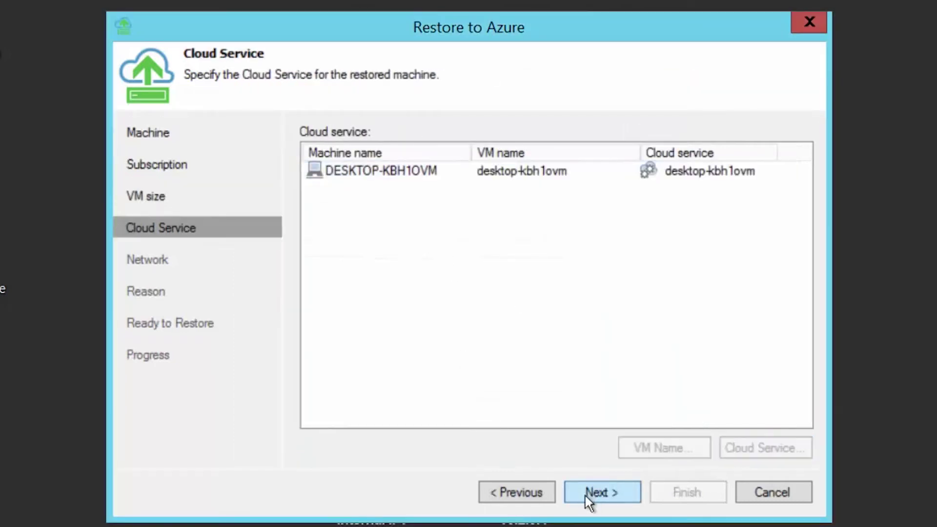
{"action": "left_click", "coordinate": [443, 172]}
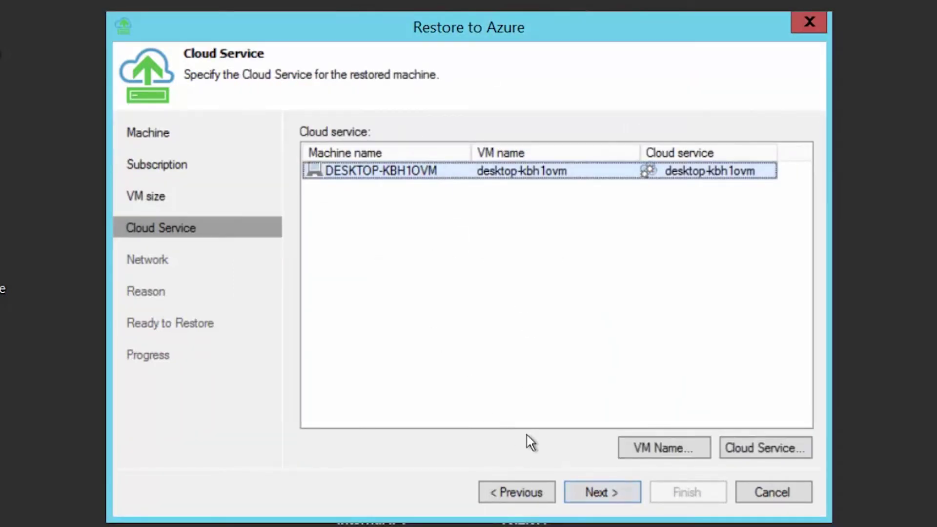
{"action": "left_click", "coordinate": [645, 446]}
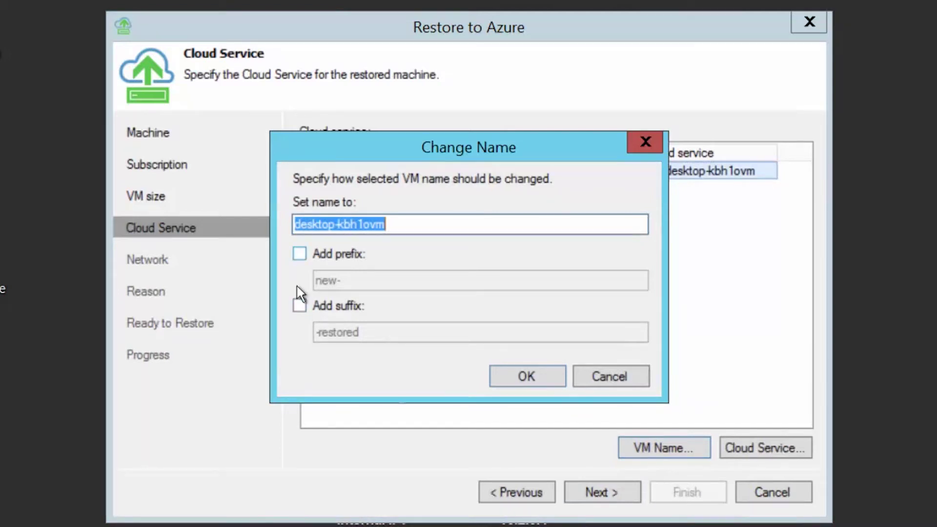
{"action": "left_click", "coordinate": [595, 378]}
{"action": "left_click", "coordinate": [754, 442]}
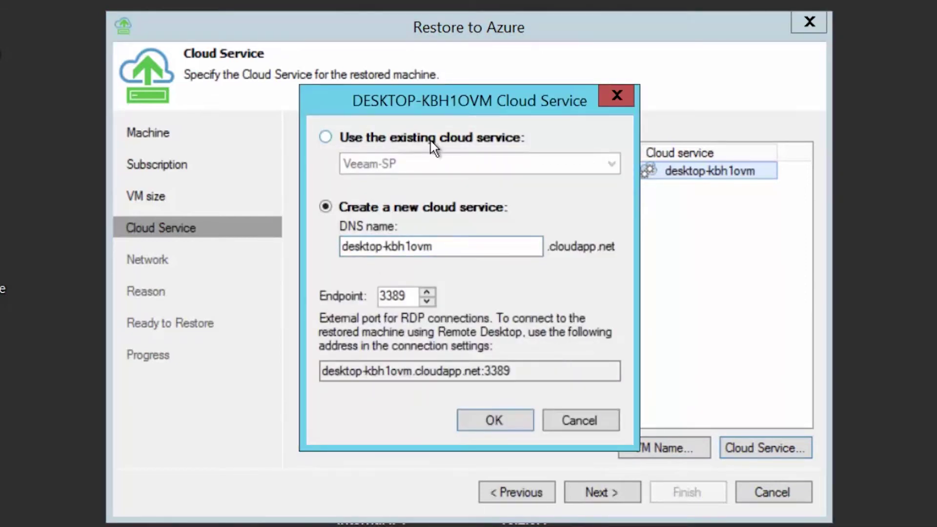
{"action": "left_click_drag", "start_coordinate": [387, 246], "coordinate": [434, 247]}
{"action": "type", "text": "mike"}
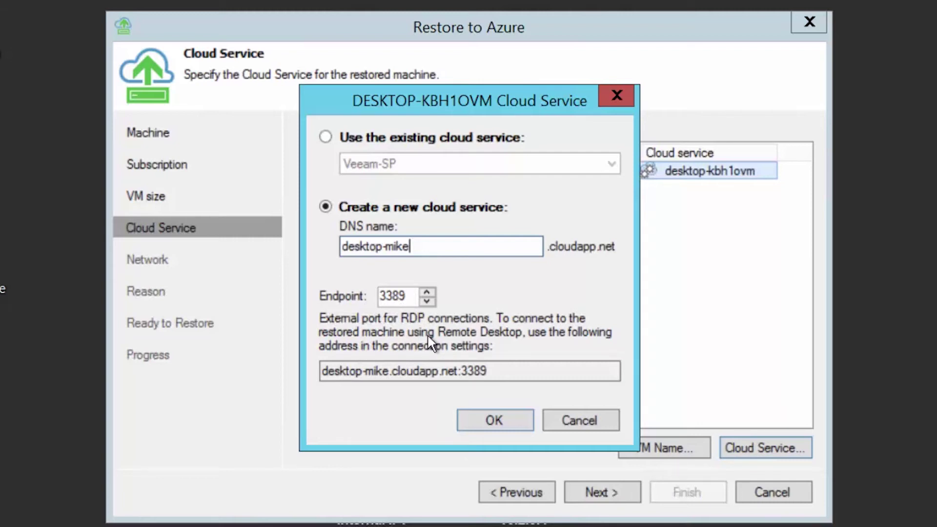
{"action": "left_click", "coordinate": [487, 420]}
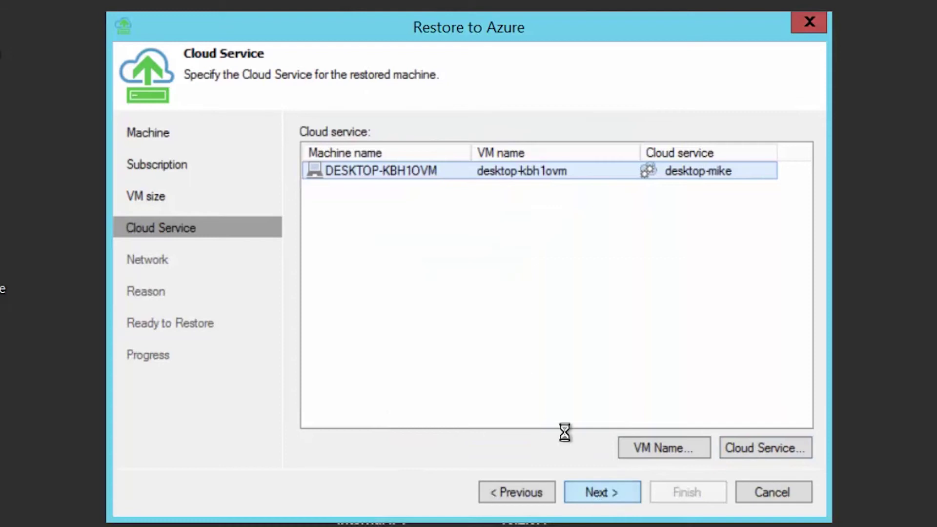
{"action": "left_click", "coordinate": [596, 487]}
Keep Group Veeam-SP BR01 as the virtual network for DESKTOP-KBH1OVM.
{"action": "left_click", "coordinate": [516, 173]}
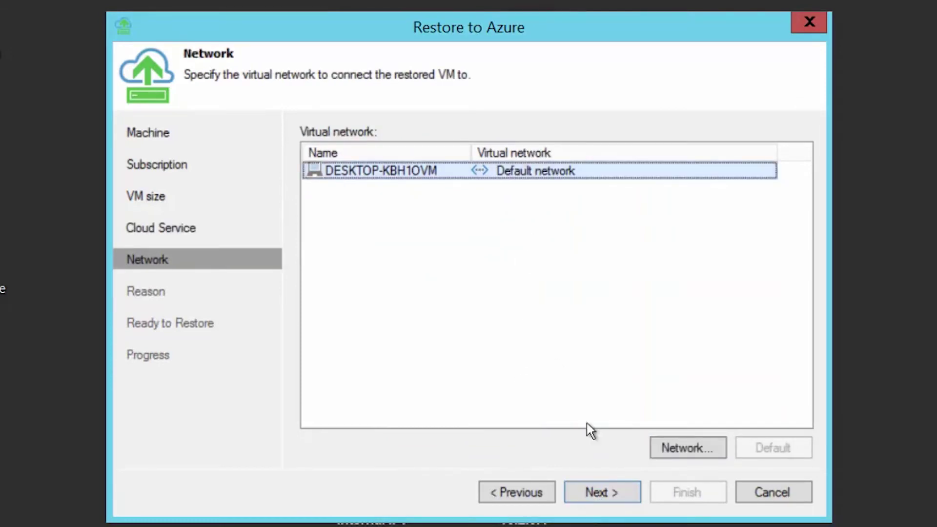
{"action": "left_click", "coordinate": [683, 445]}
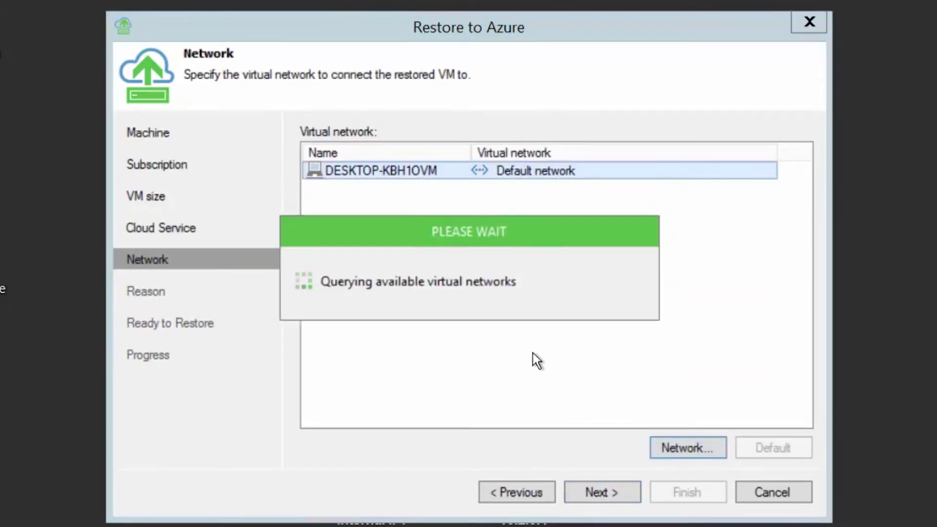
{"action": "left_click", "coordinate": [438, 239]}
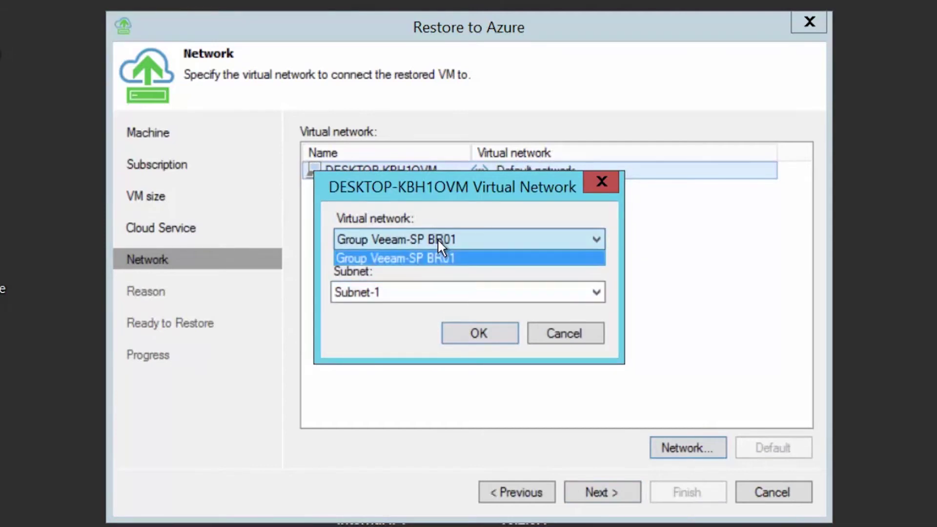
{"action": "left_click", "coordinate": [425, 258]}
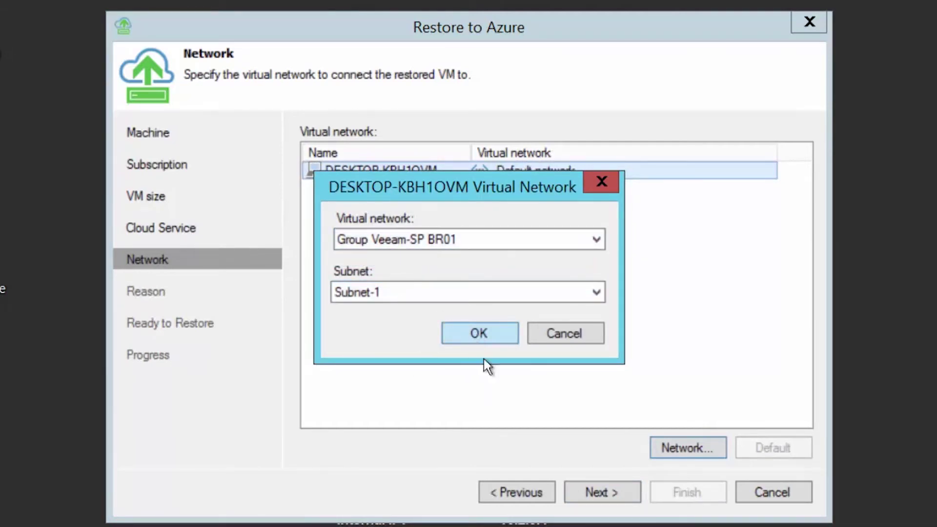
{"action": "left_click", "coordinate": [567, 334]}
Enter the restore reason 'Restoring my old desktop to the cloud as a reference computer'.
{"action": "left_click", "coordinate": [601, 493]}
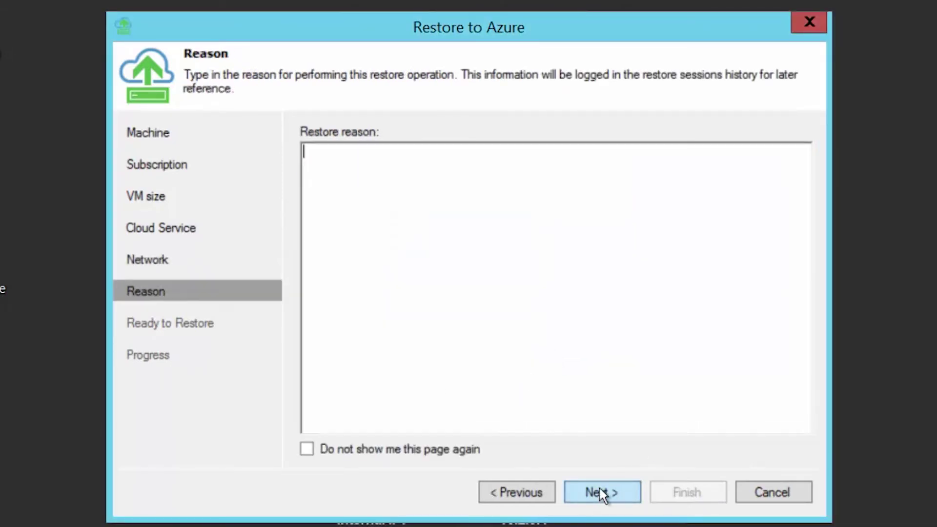
{"action": "type", "text": "Restoring "}
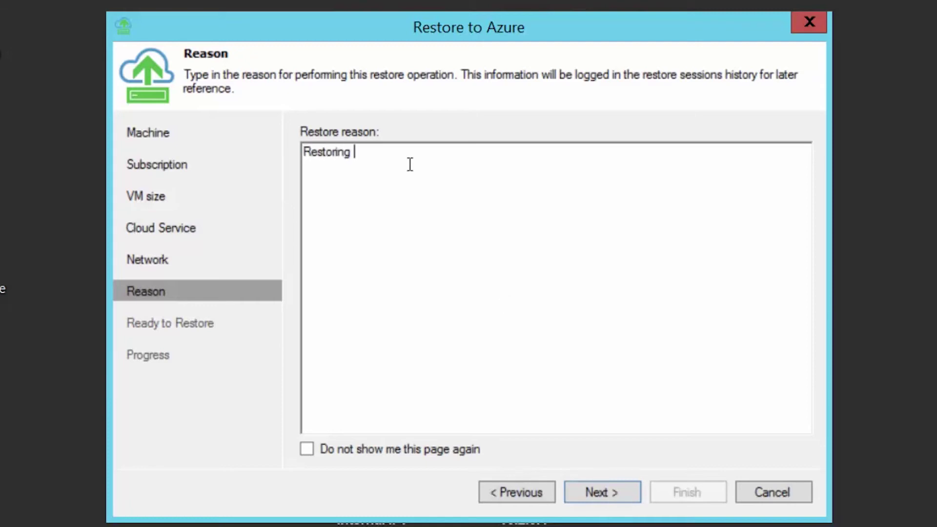
{"action": "type", "text": "my old desktop to the cloud as a "}
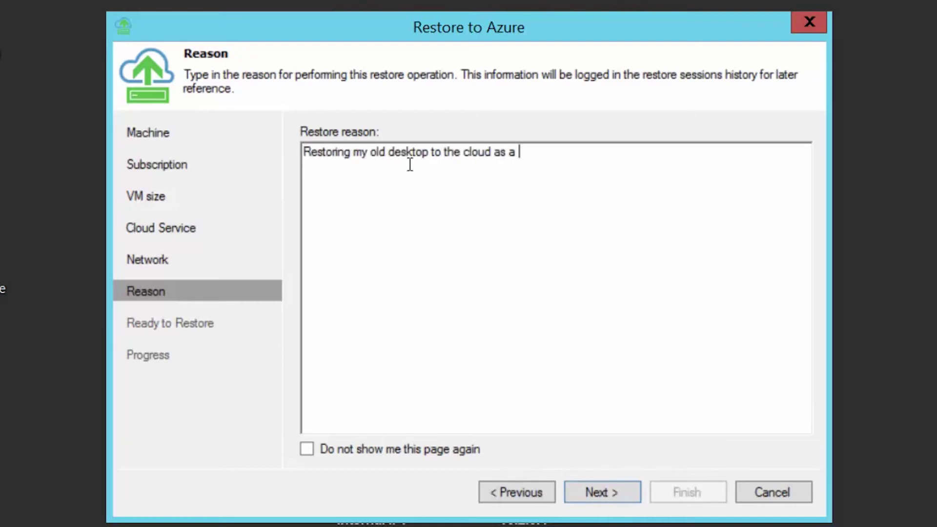
{"action": "type", "text": "reference computer"}
{"action": "left_click", "coordinate": [596, 491]}
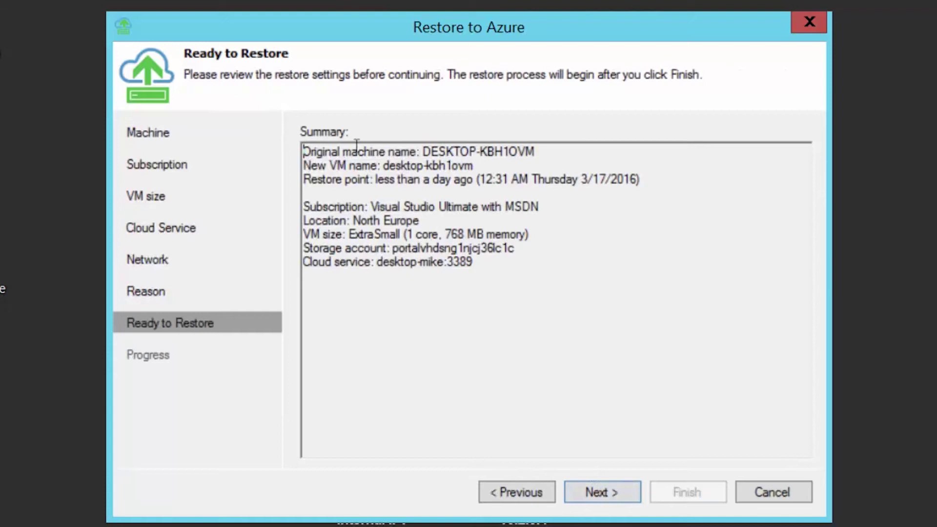
Run the restore job until it reports the Azure VM created and Restore completed successfully.
{"action": "left_click", "coordinate": [607, 488]}
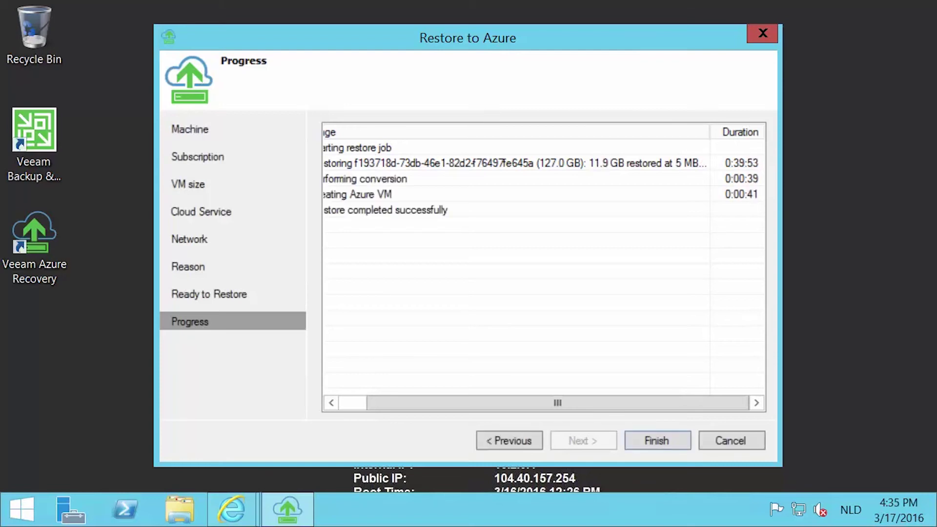
{"action": "left_click", "coordinate": [347, 408]}
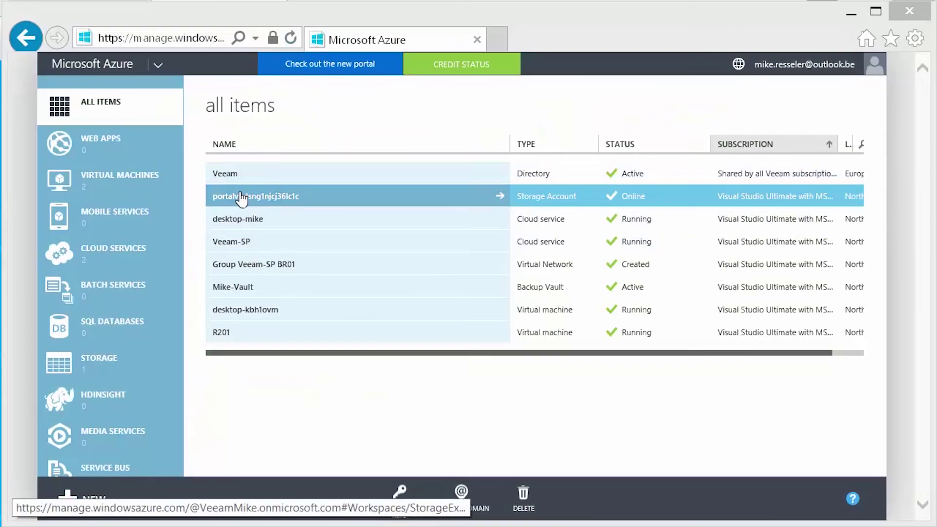
Open the desktop-kbh1ovm dashboard and scroll to its Running status, Standard_A0 size and disks.
{"action": "left_click", "coordinate": [255, 316]}
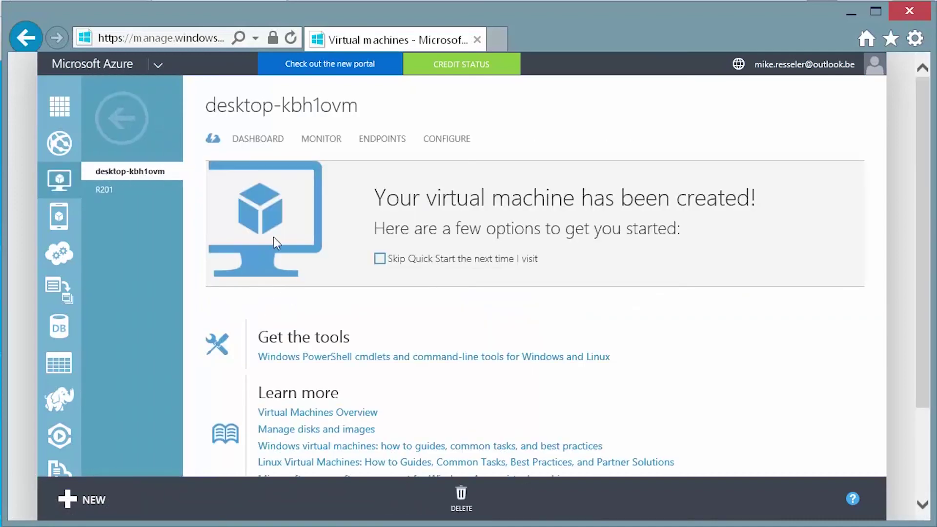
{"action": "left_click", "coordinate": [268, 140]}
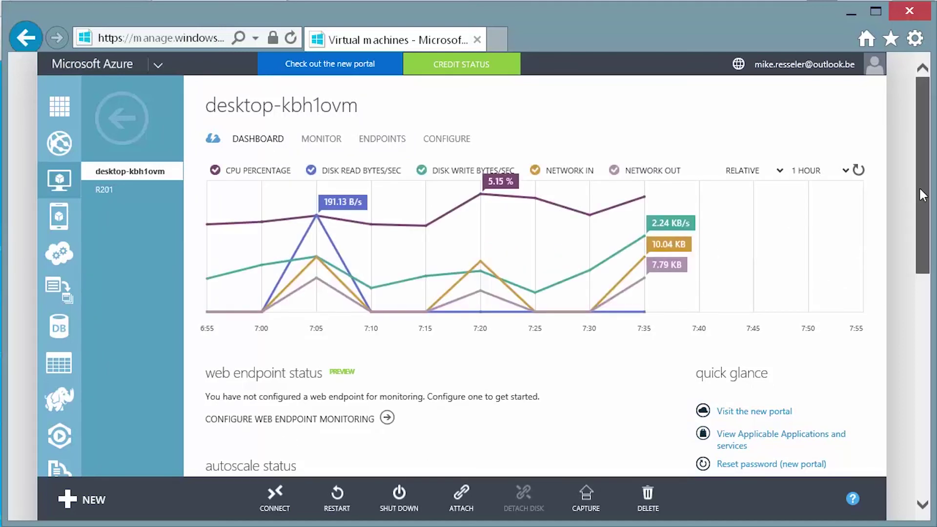
{"action": "scroll", "coordinate": [912, 207], "scroll_direction": "down", "scroll_amount": 1}
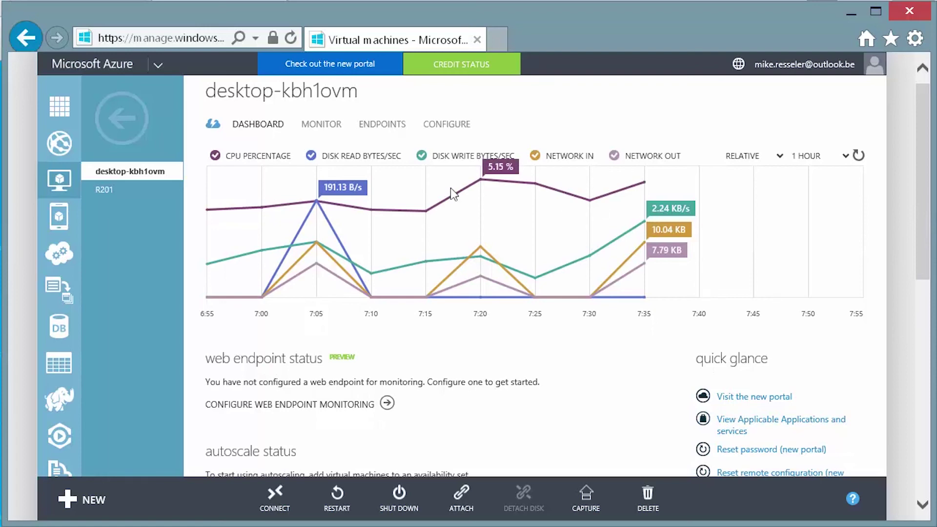
{"action": "left_click_drag", "start_coordinate": [922, 198], "coordinate": [922, 356]}
{"action": "left_click", "coordinate": [919, 354]}
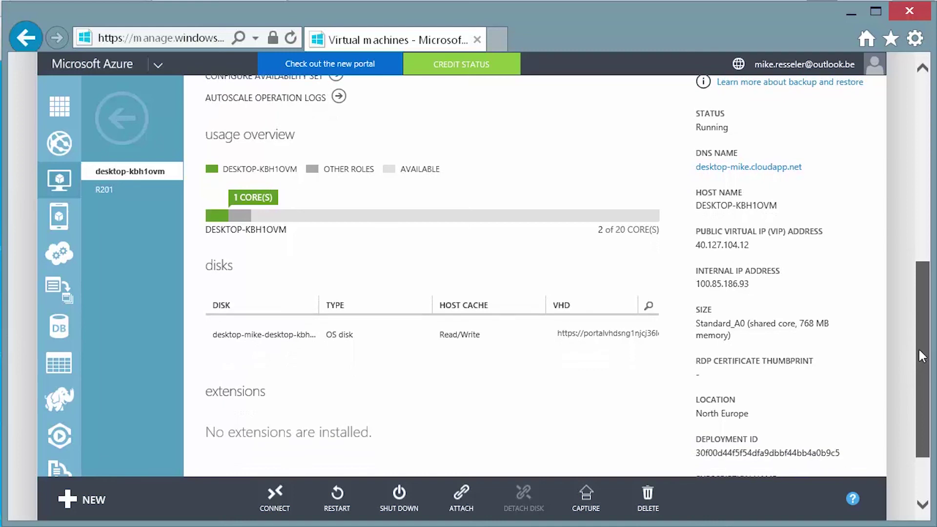